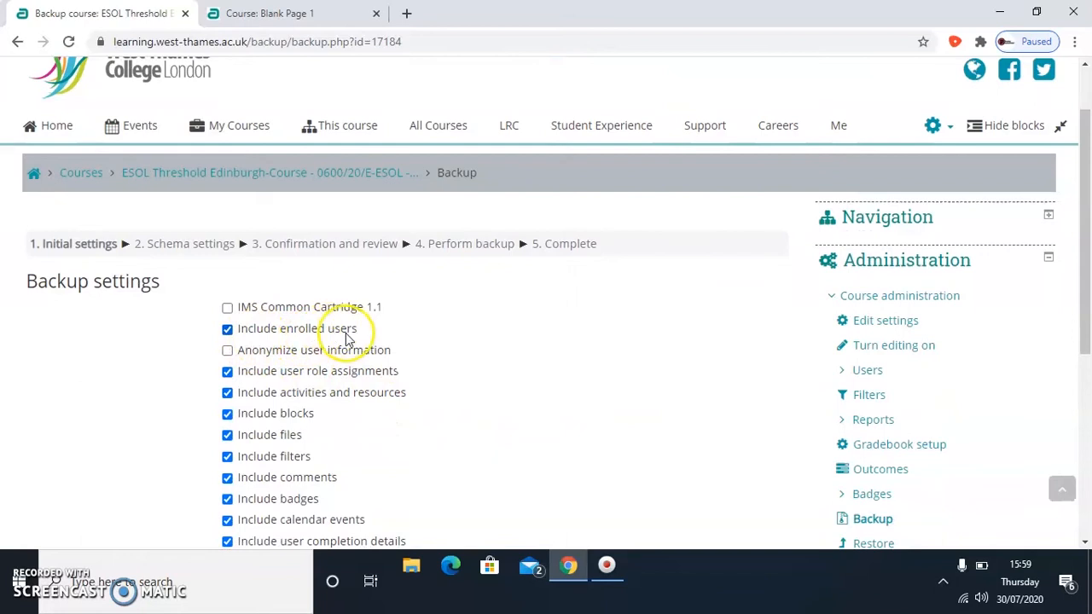
- Back up the ESOL Threshold Edinburgh course without enrolled users, skipping straight to the final stage and continuing past completion
click(228, 330)
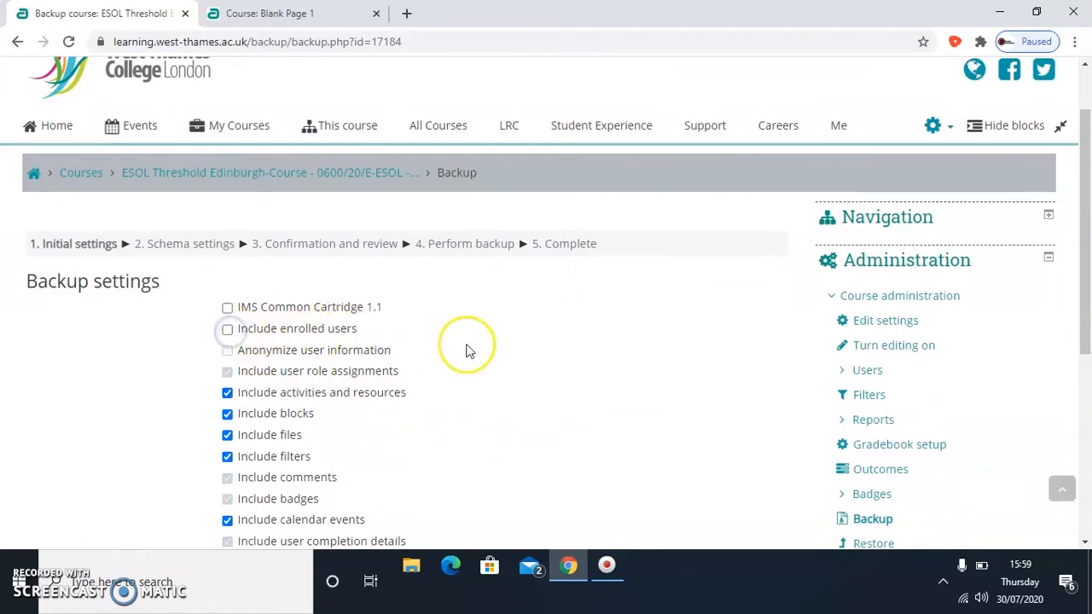
scroll(469, 349, down, 3)
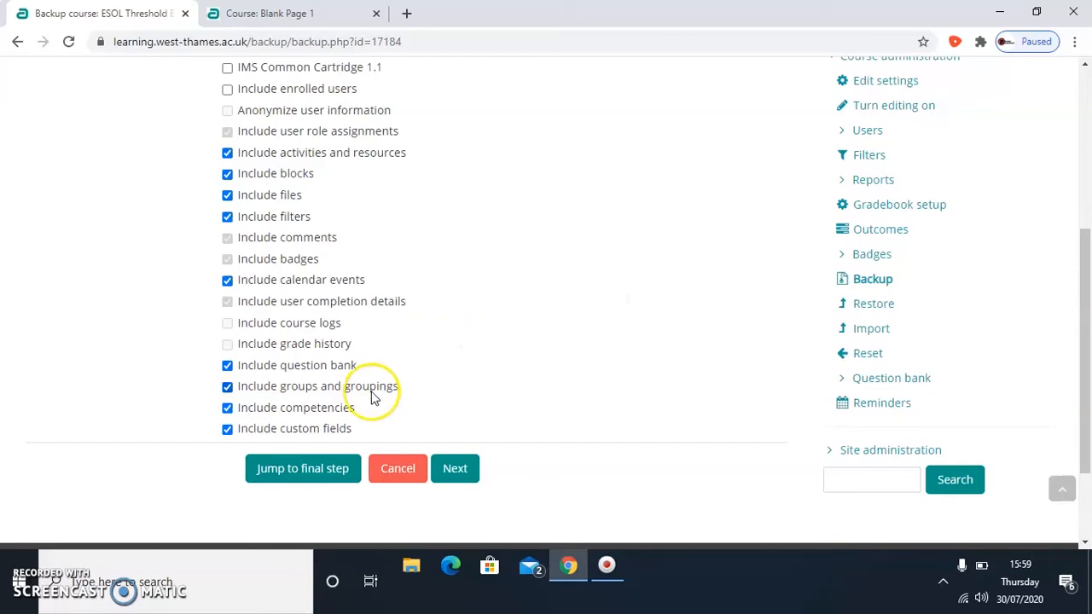
click(326, 466)
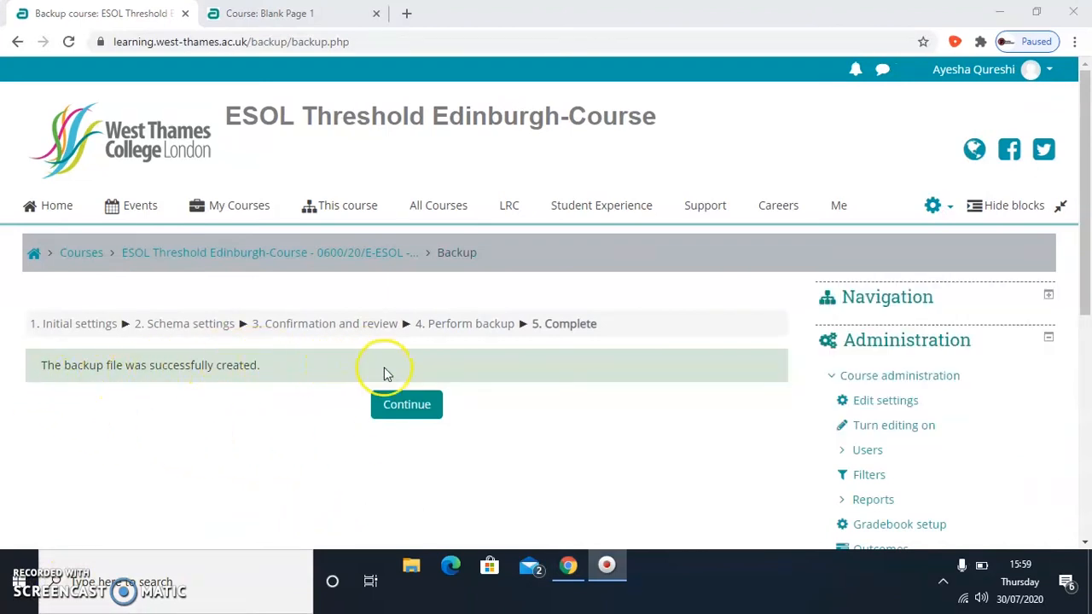
click(419, 409)
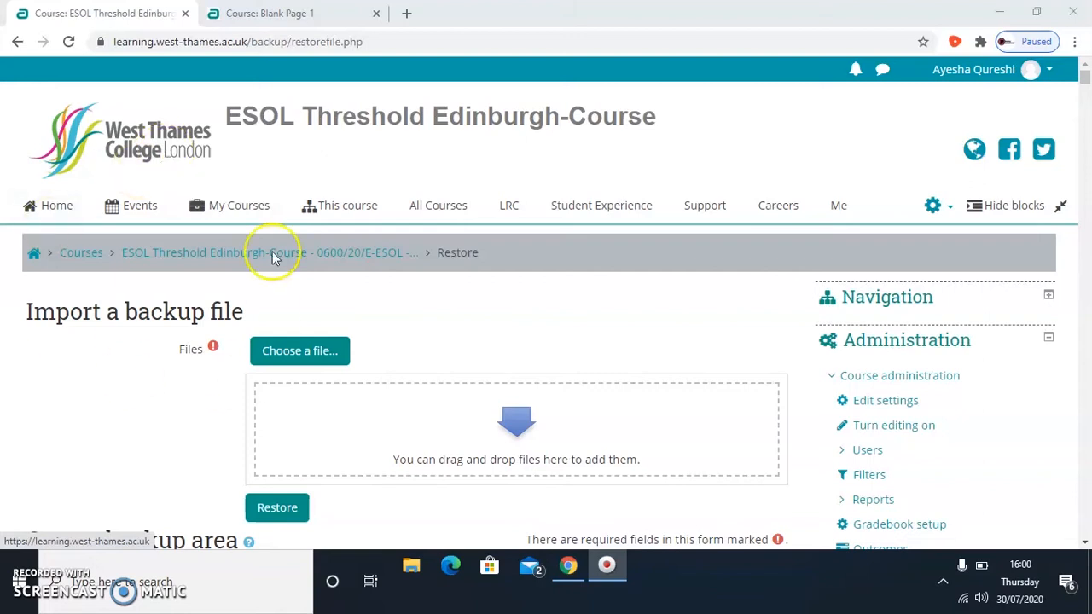
- Close the ESOL Threshold Edinburgh course page and open the restore page of the Blank Page 1 course
click(186, 13)
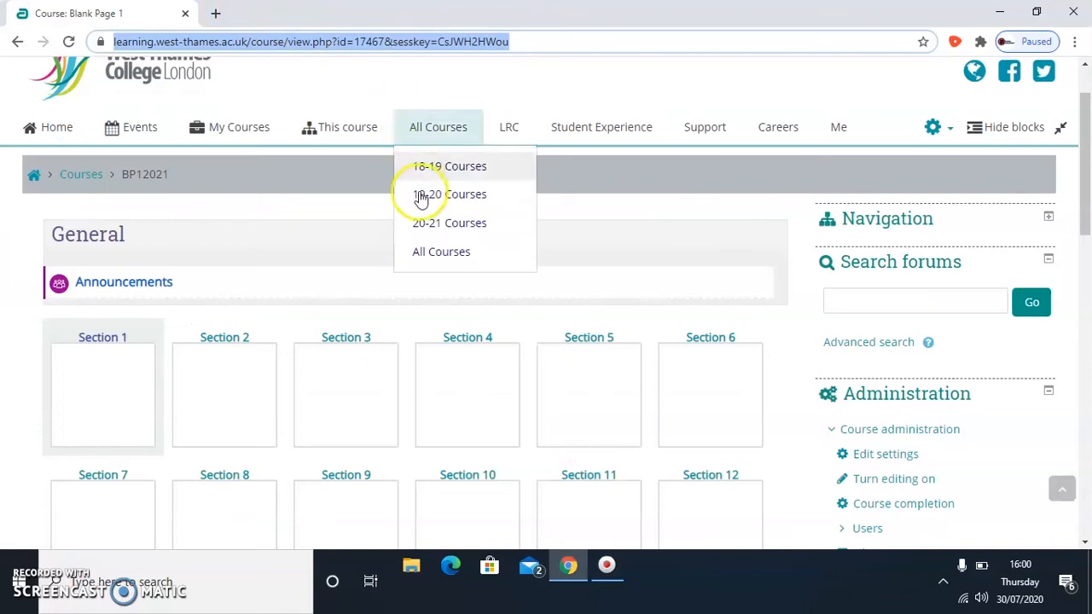
scroll(443, 239, up, 1)
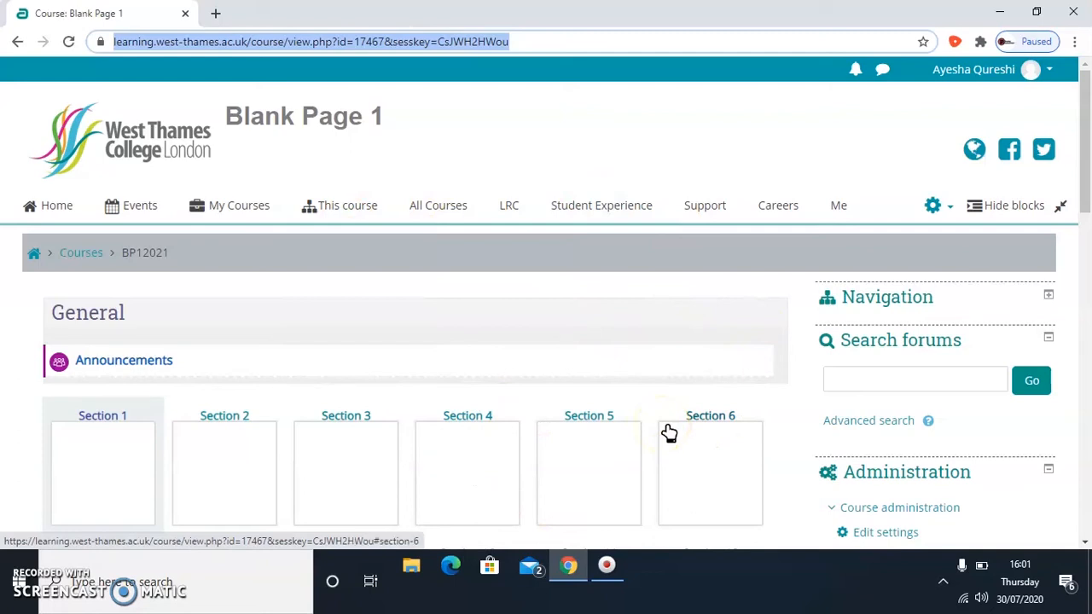
click(703, 441)
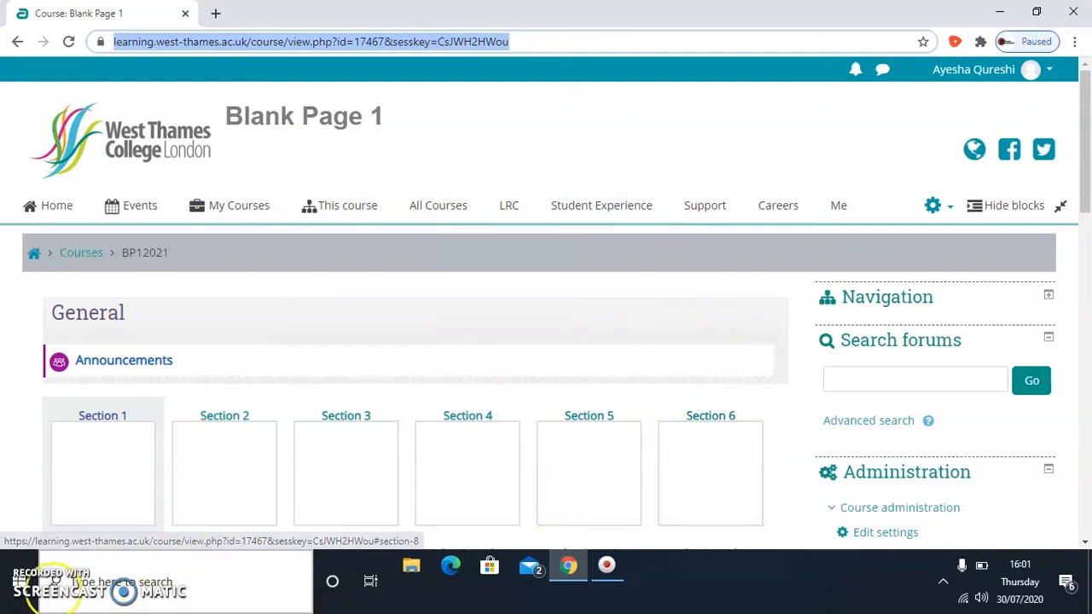
scroll(960, 291, down, 1)
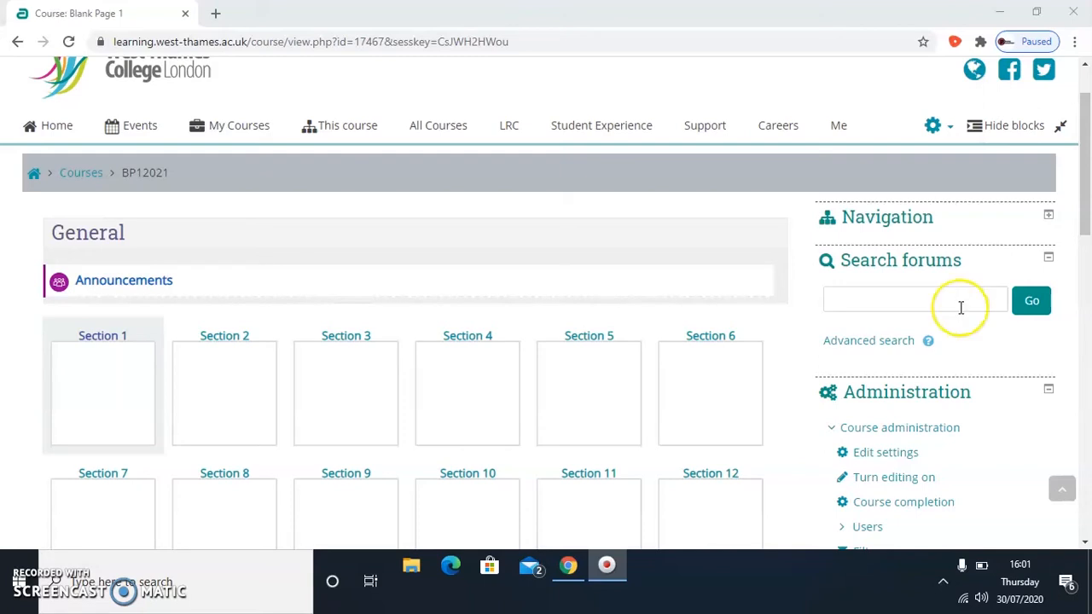
scroll(958, 358, down, 4)
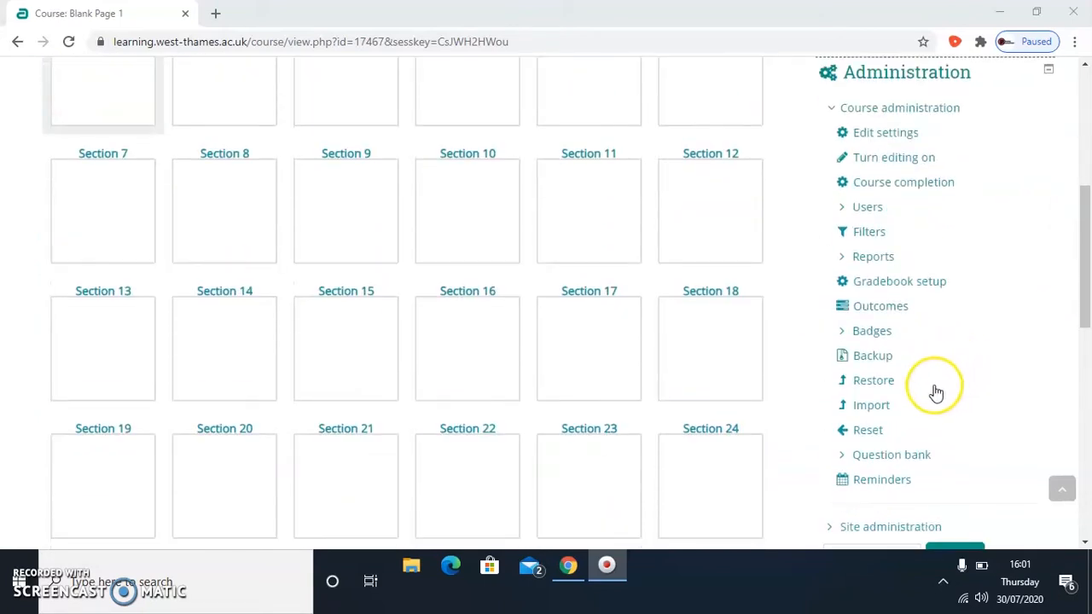
click(881, 385)
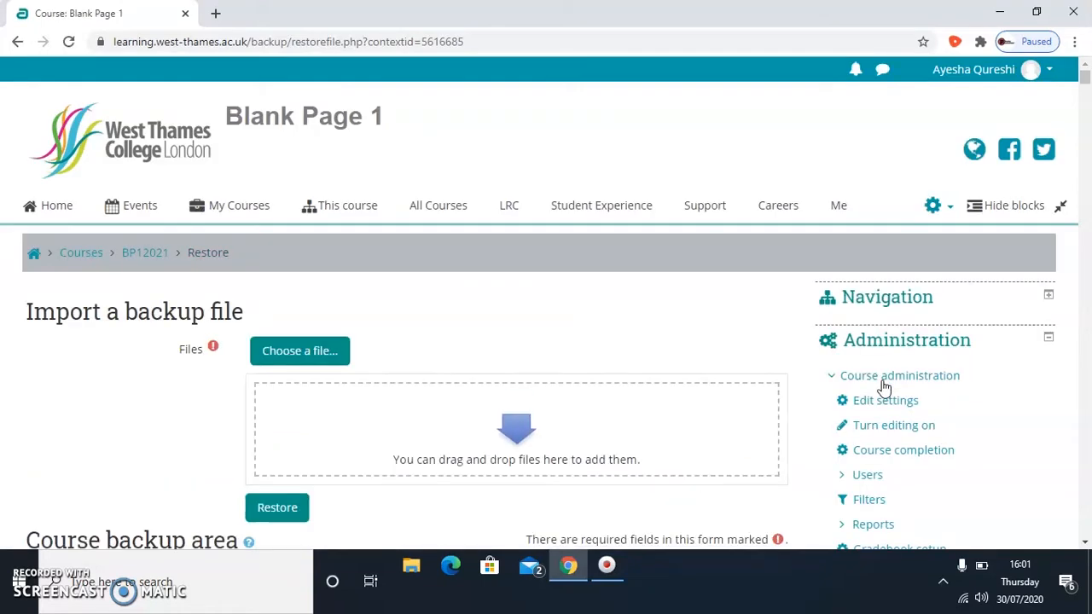
- Choose the ESOL Threshold Edinburgh backup dated 30 July 2020, 3:59 PM from the user private backup area for restoring
scroll(884, 389, down, 1)
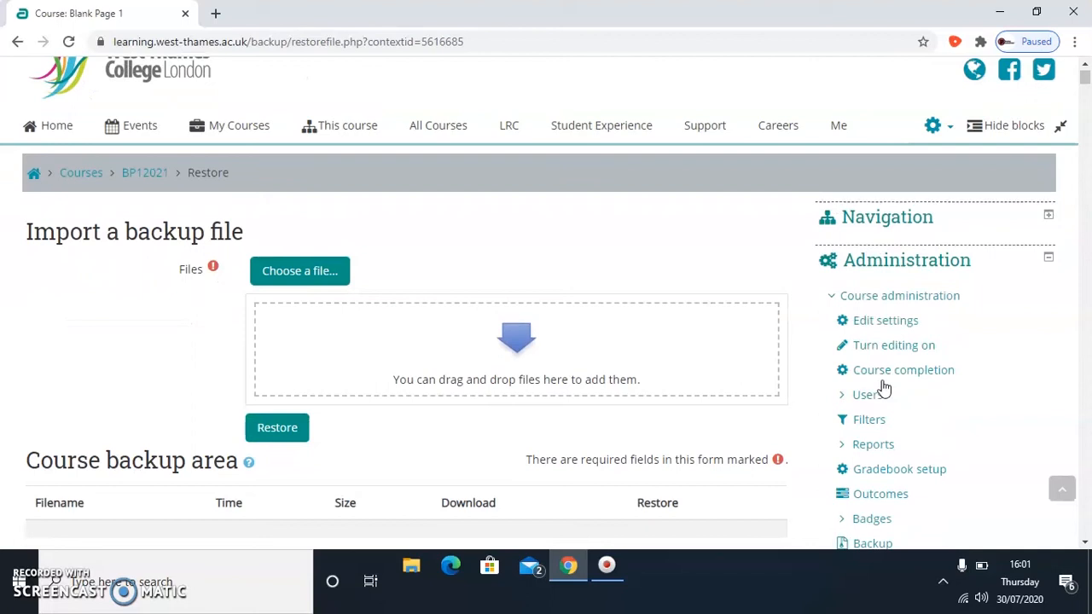
scroll(884, 389, down, 12)
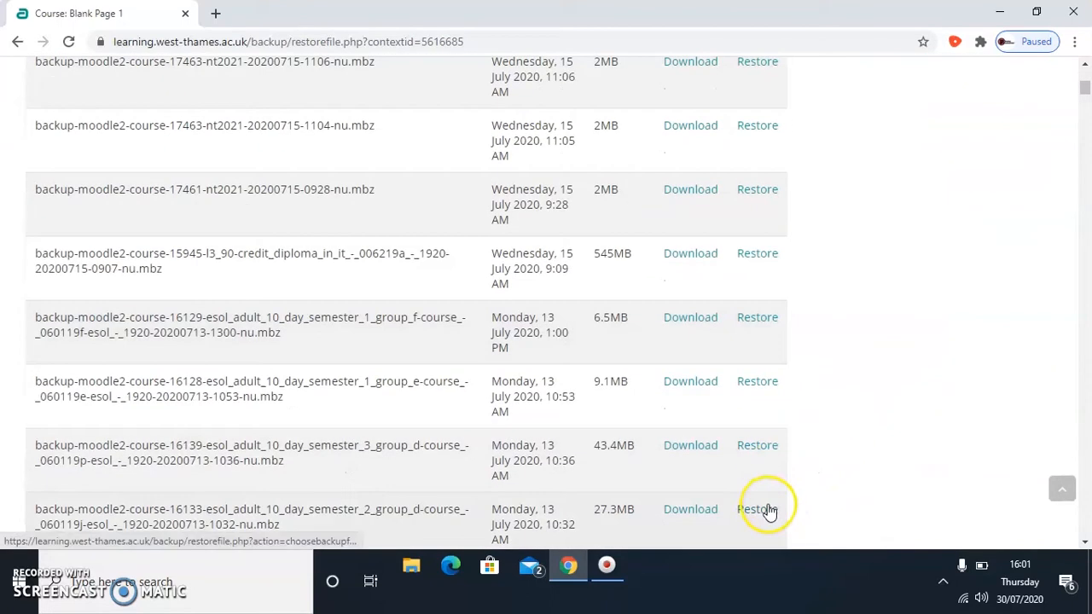
scroll(768, 510, up, 10)
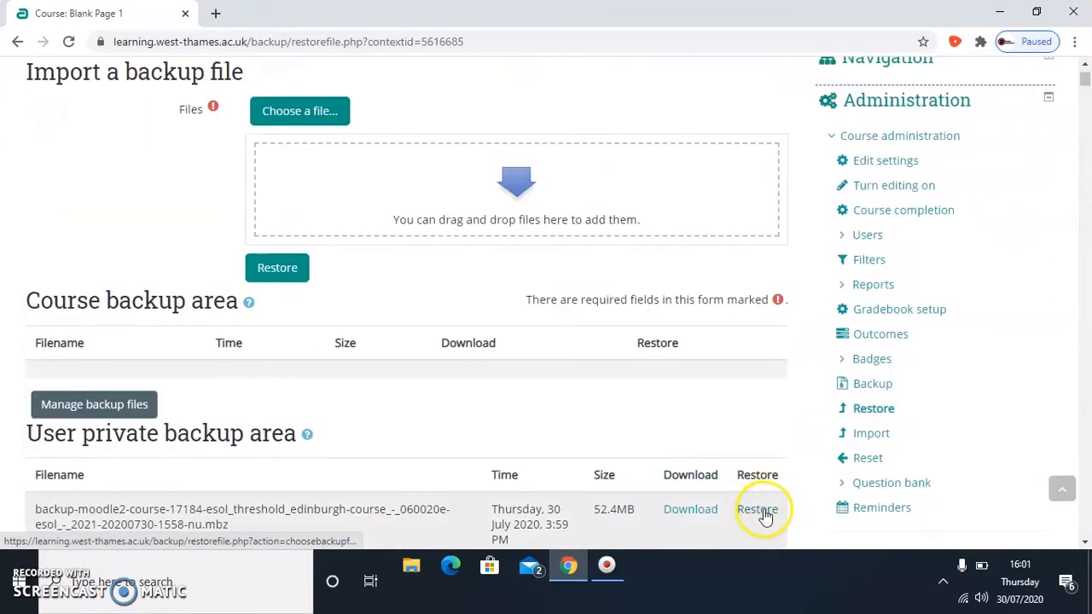
scroll(768, 510, down, 1)
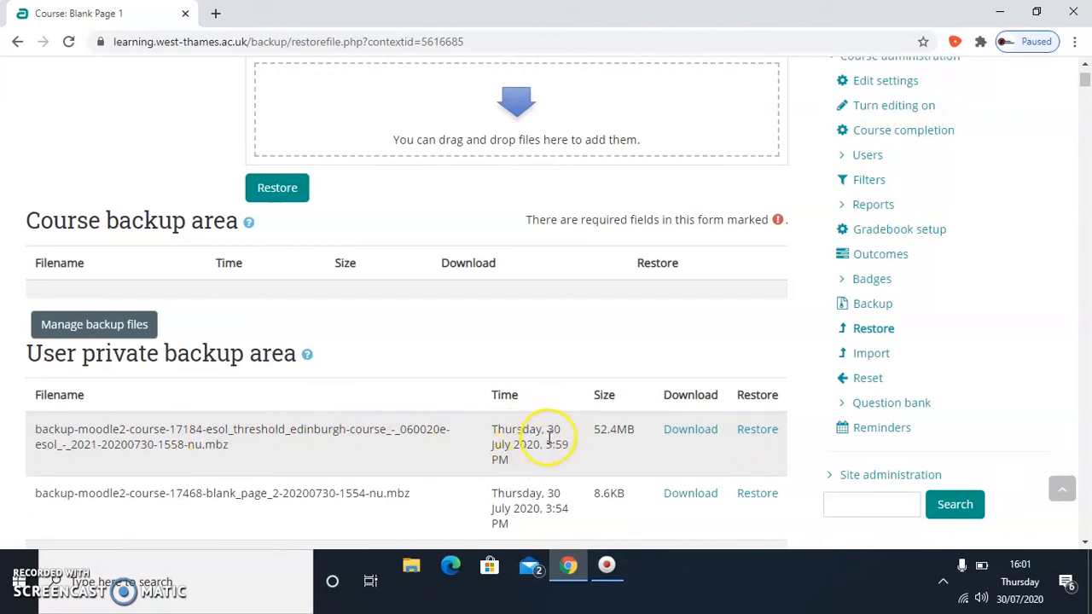
scroll(549, 438, up, 1)
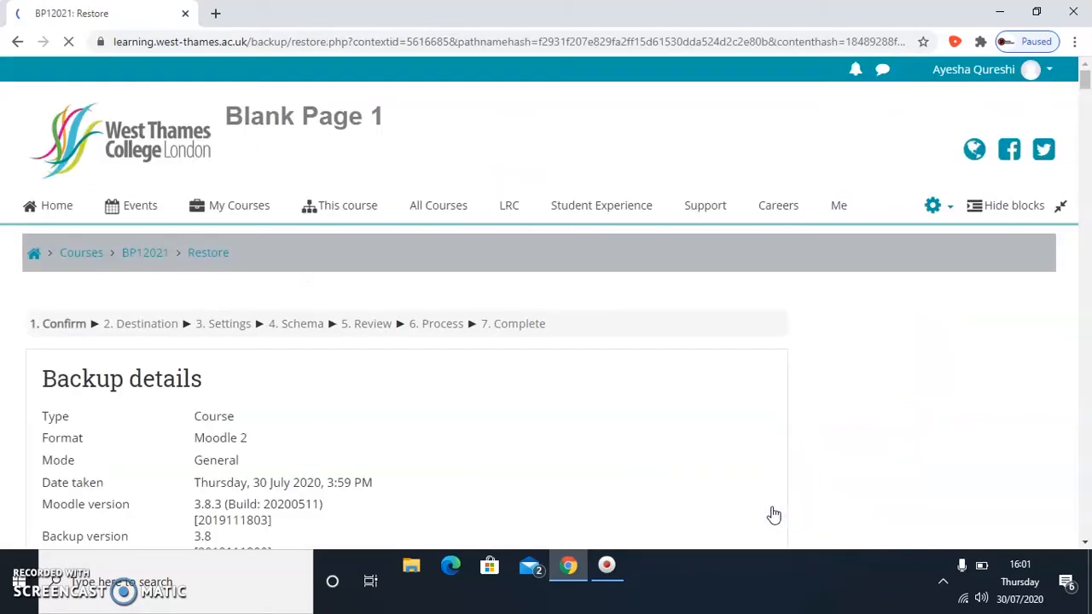
- Review the backup details and contents, and confirm them to proceed to the restore destination
scroll(609, 400, down, 20)
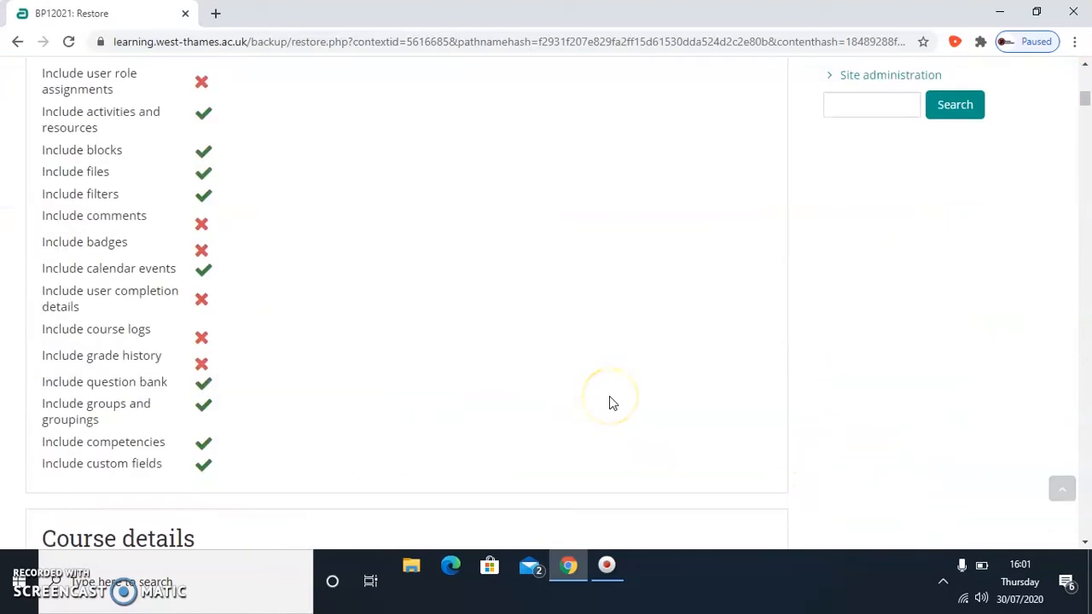
scroll(609, 398, down, 20)
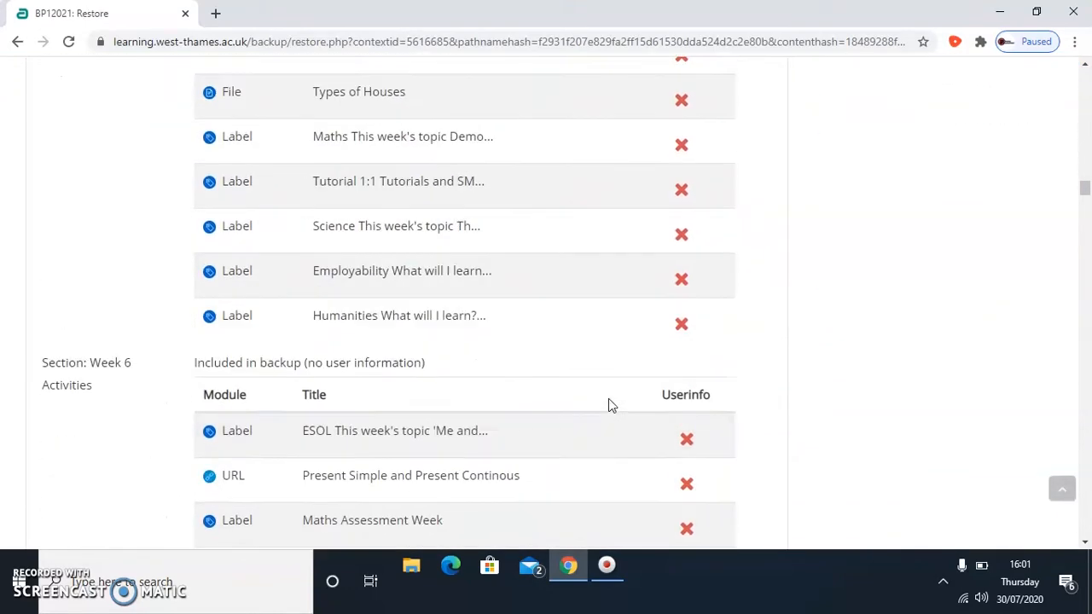
scroll(609, 410, down, 15)
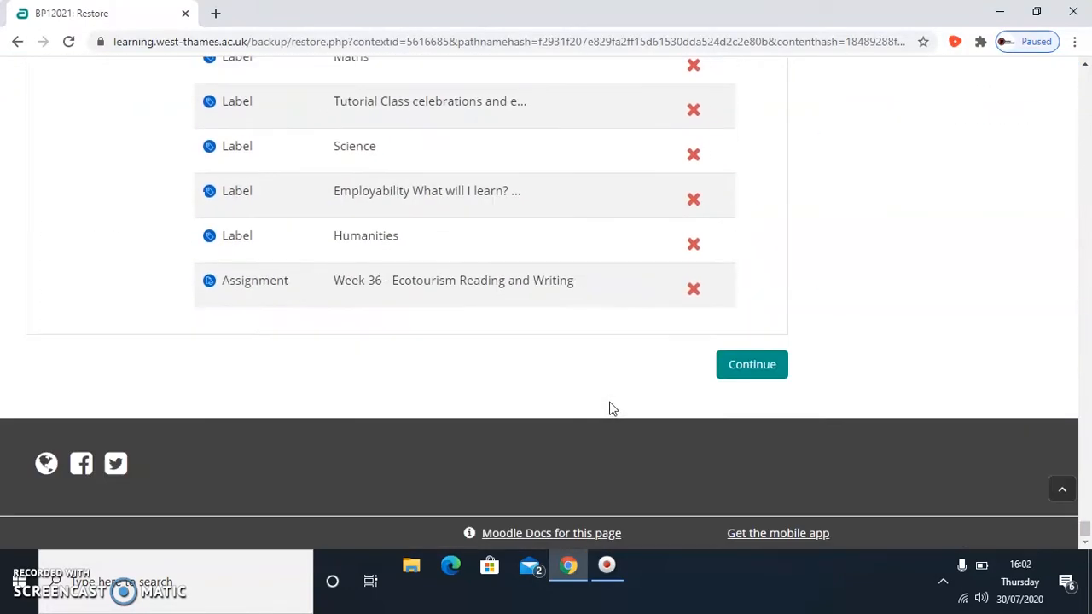
click(749, 376)
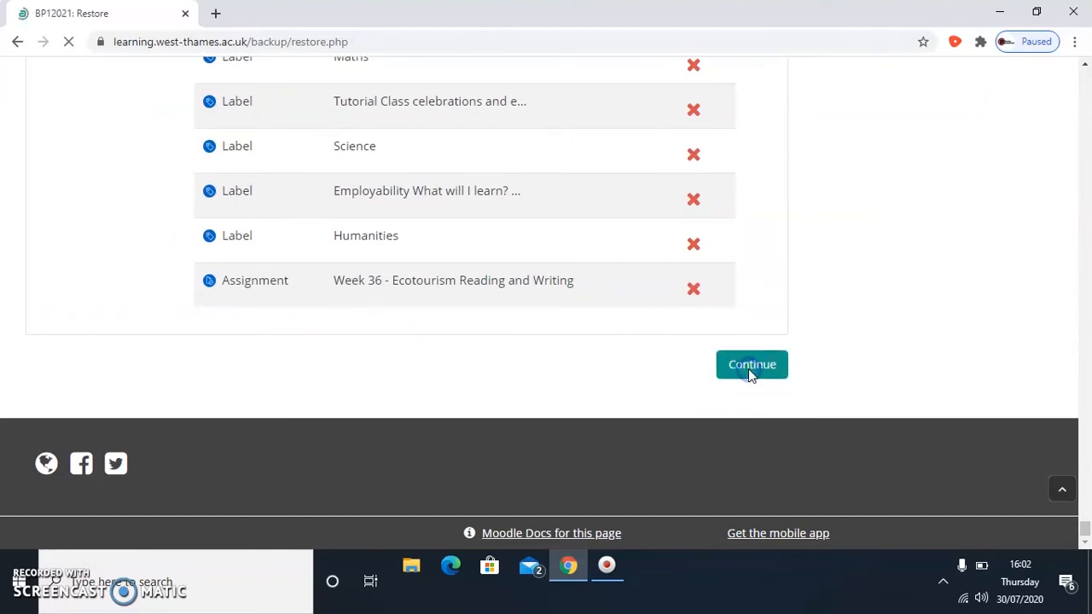
- Set the restore destination to this course, with its existing contents deleted before restoring
scroll(749, 377, down, 2)
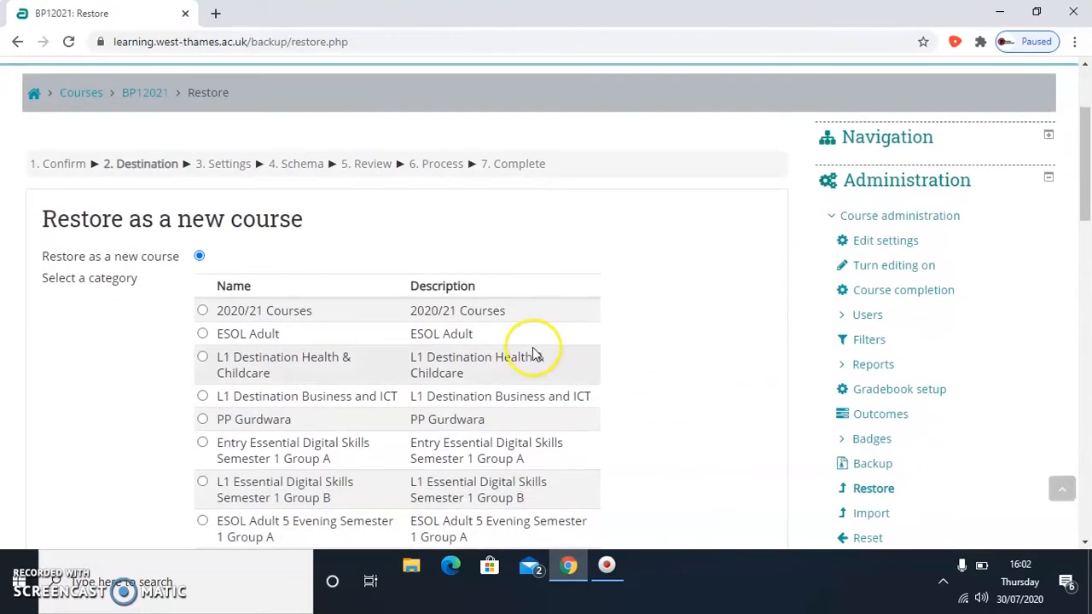
scroll(533, 347, down, 4)
scroll(538, 348, down, 2)
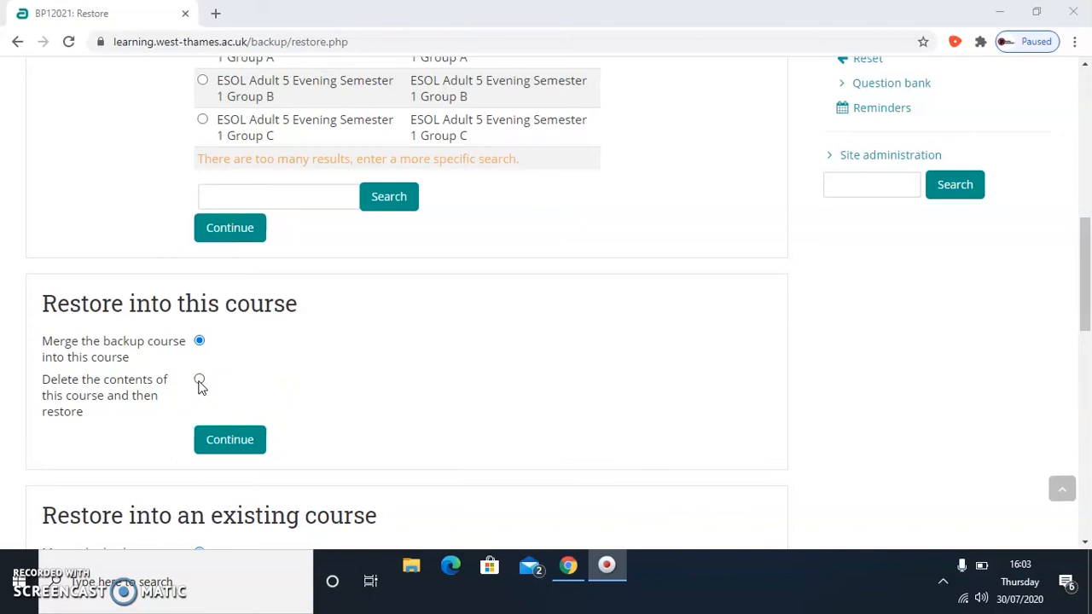
click(200, 382)
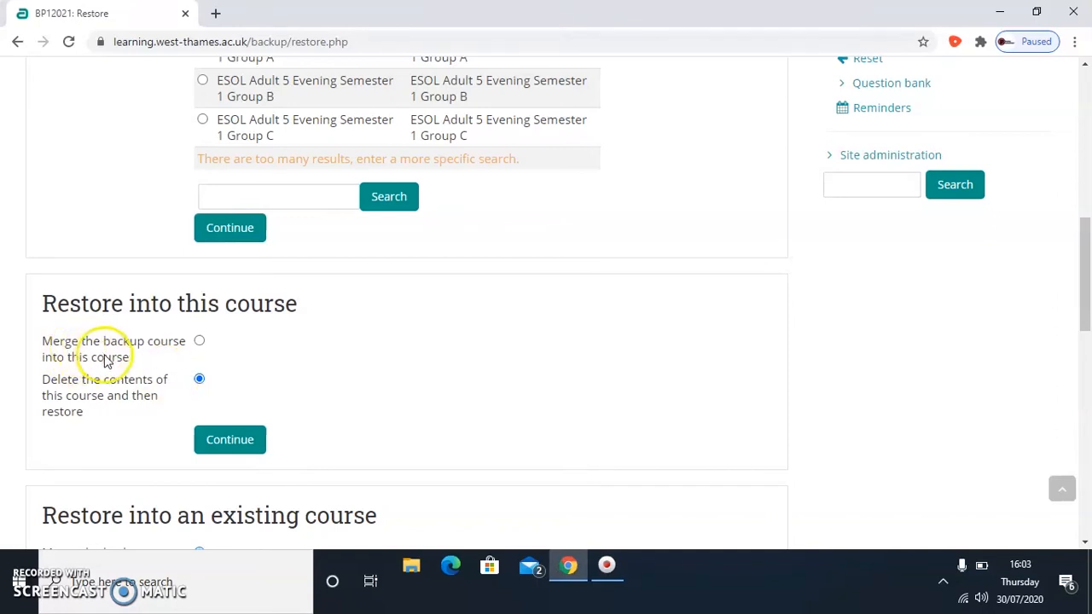
click(249, 449)
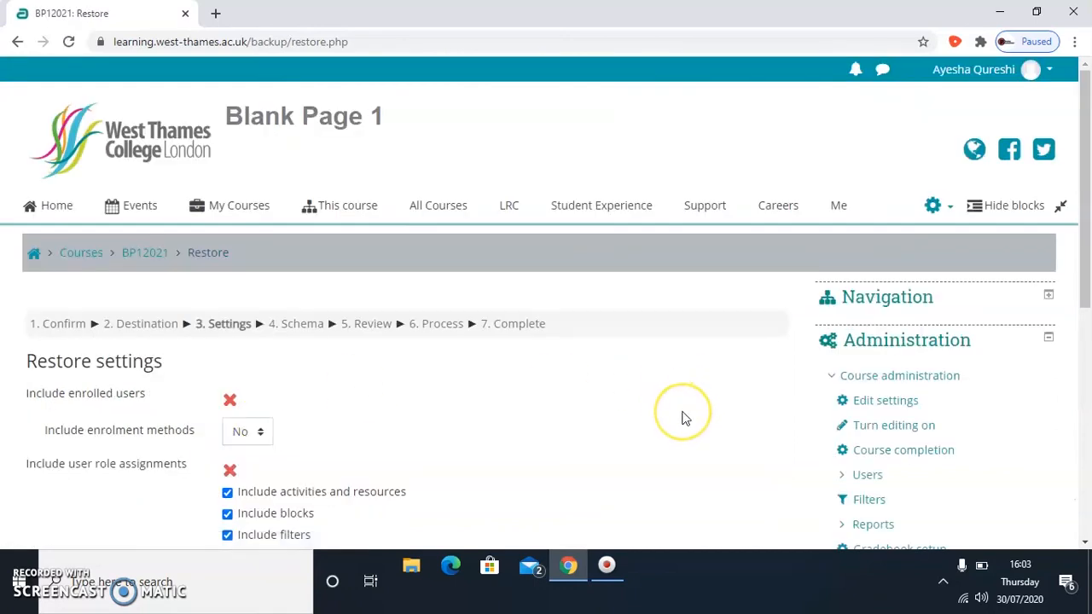
- Accept the default restore settings and the course schema with all sections included, proceeding to the review stage
scroll(678, 415, down, 5)
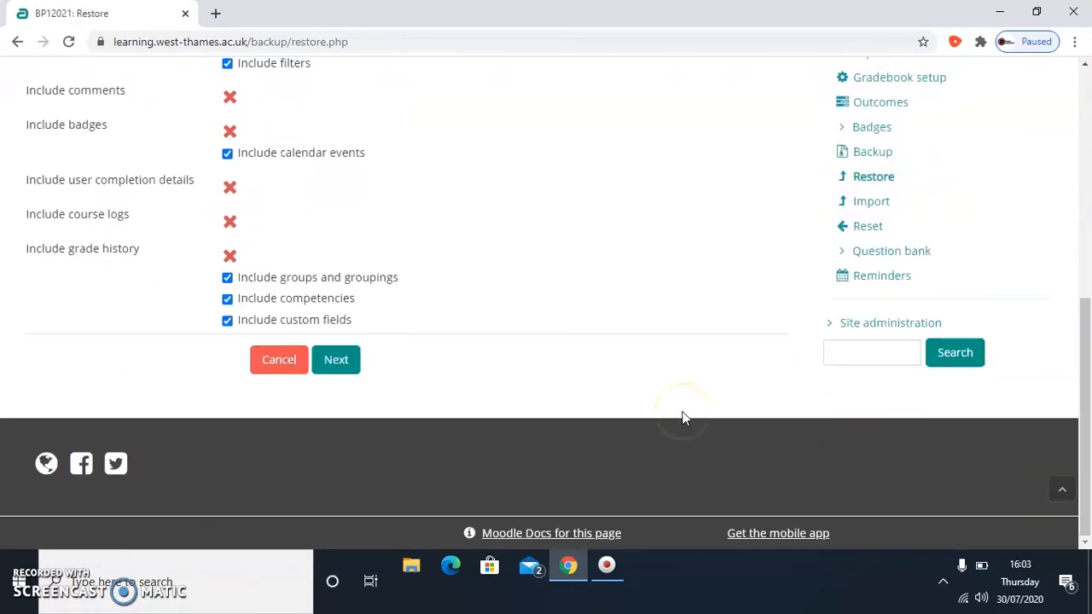
click(335, 362)
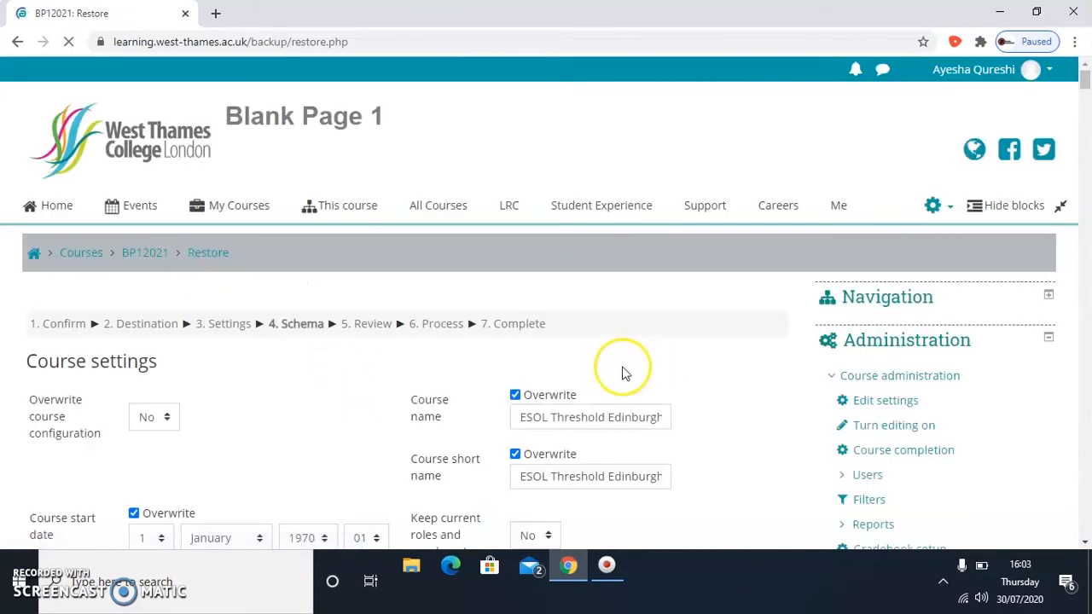
scroll(614, 374, down, 10)
scroll(611, 370, down, 20)
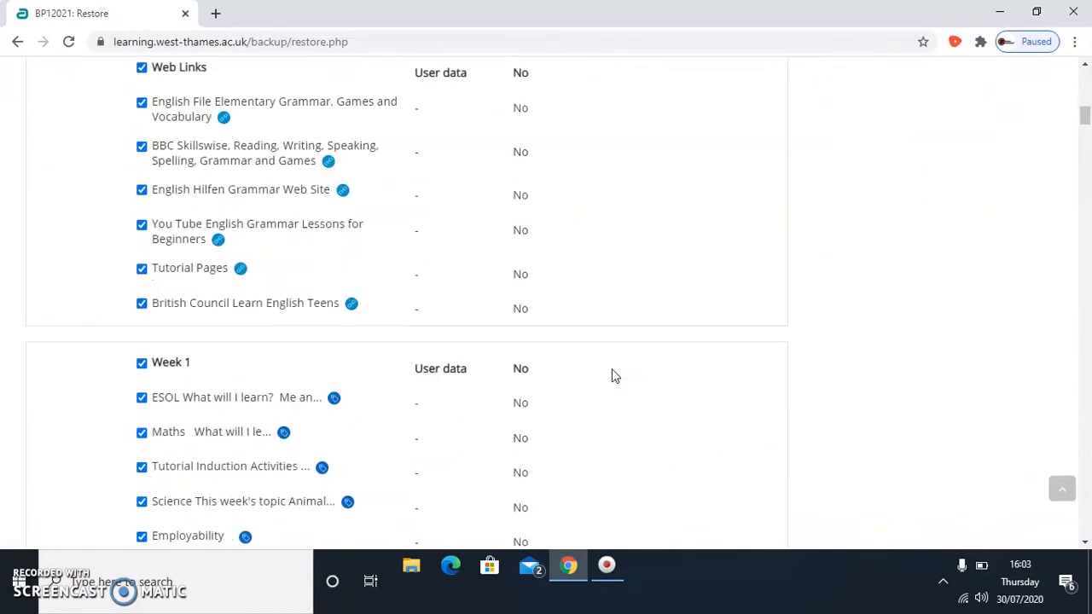
scroll(612, 370, down, 20)
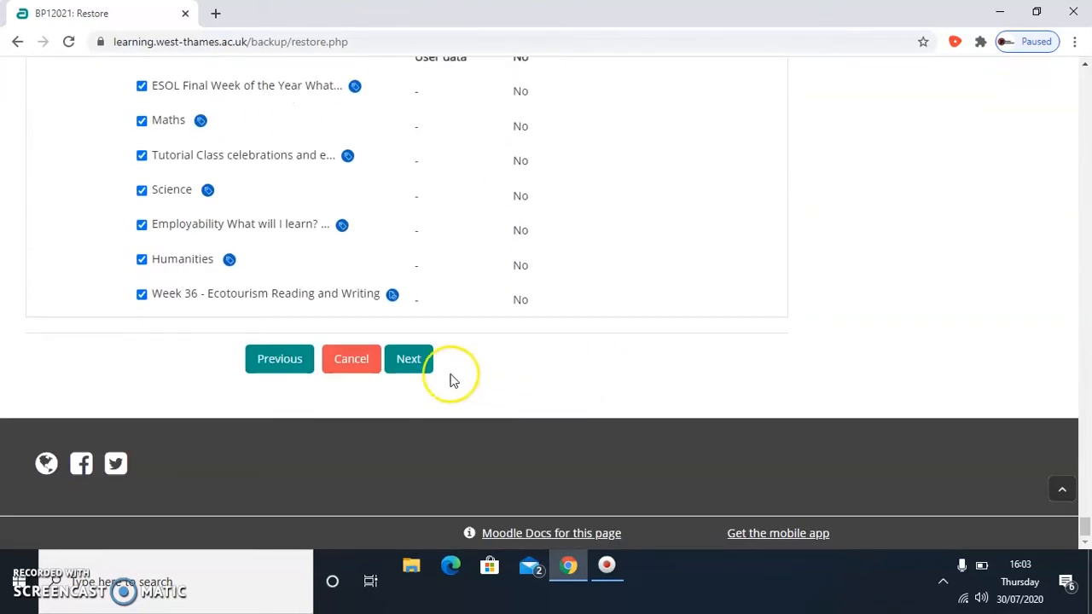
click(413, 365)
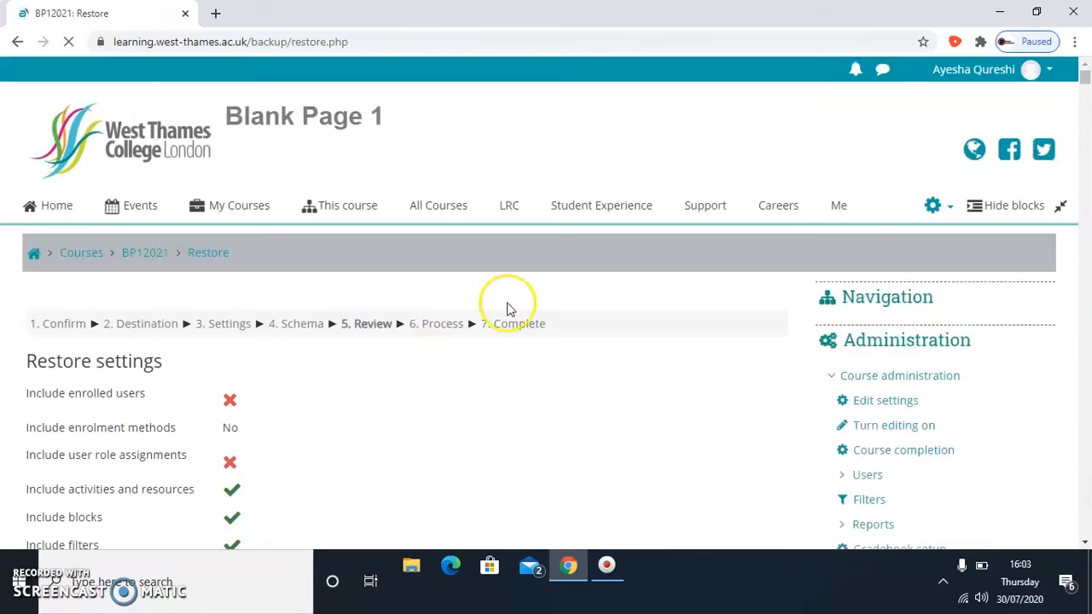
- Review the restore summary, perform the restore and continue to the restored course page
scroll(601, 313, down, 20)
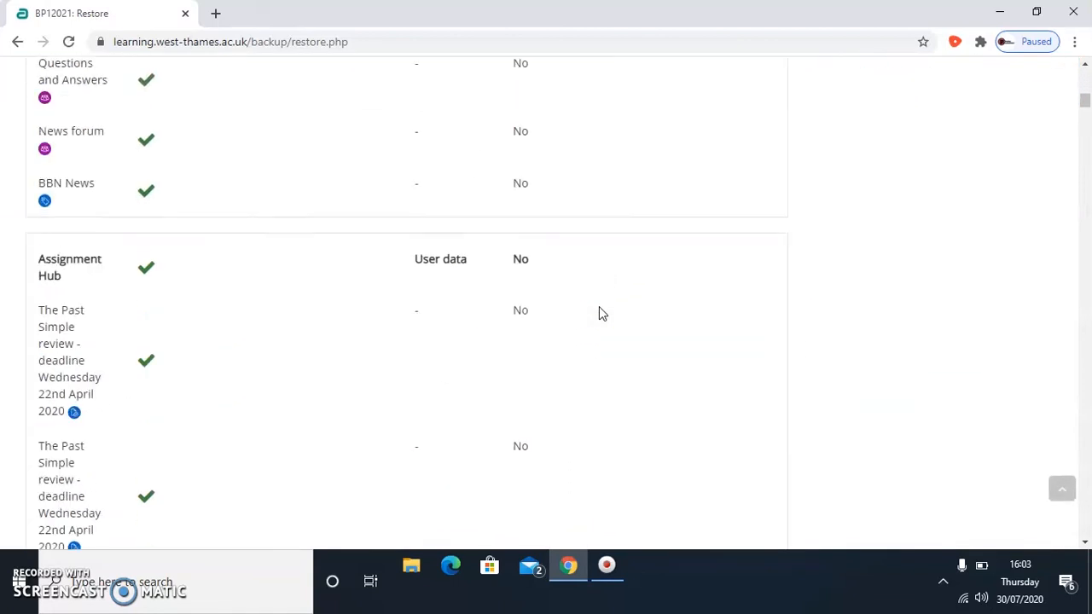
scroll(601, 314, down, 20)
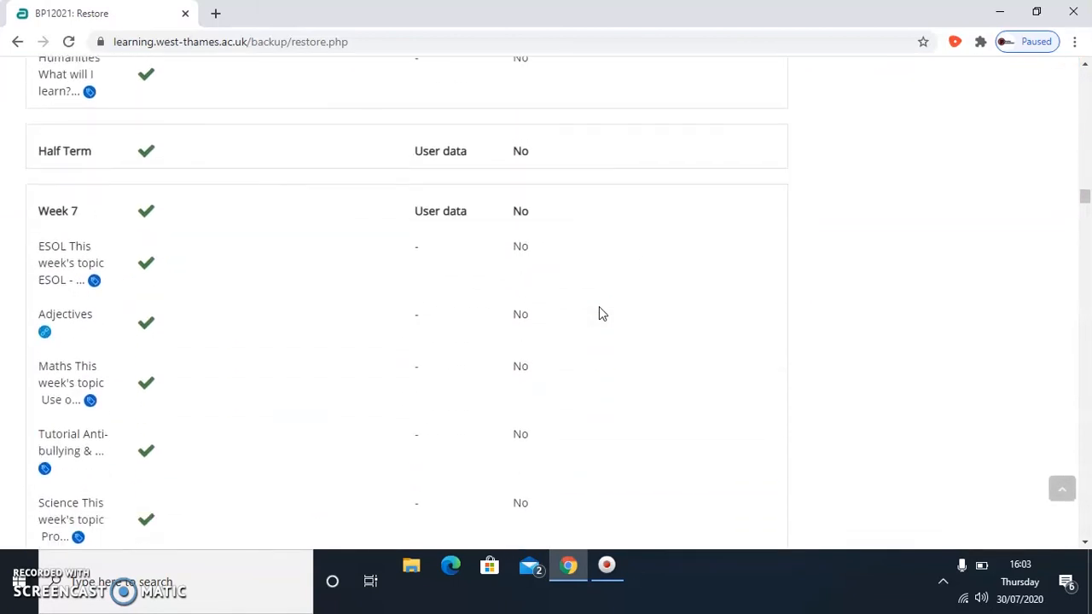
scroll(601, 320, down, 20)
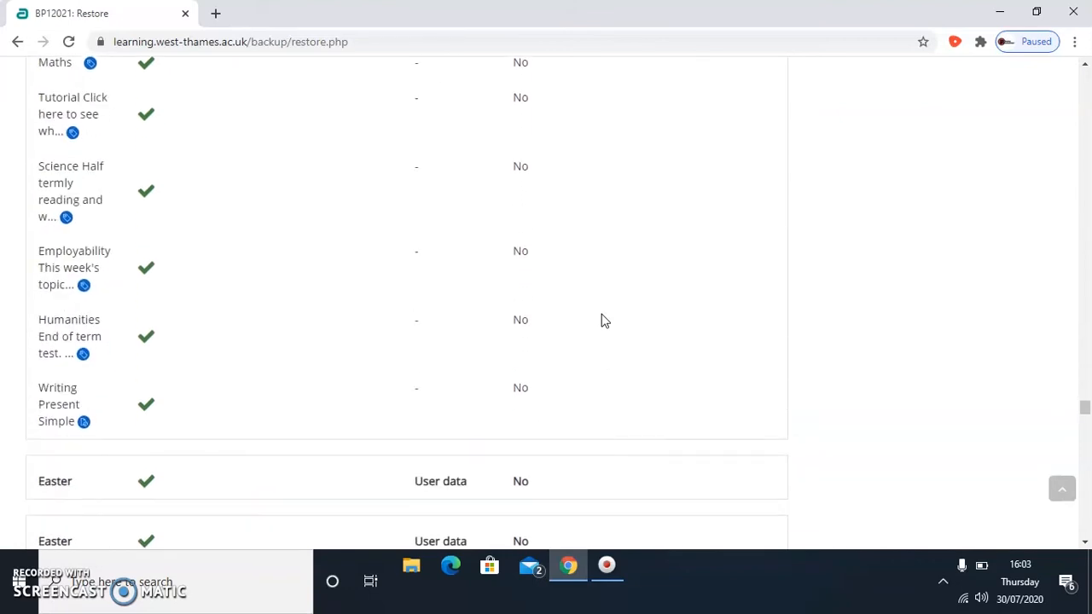
scroll(601, 320, down, 4)
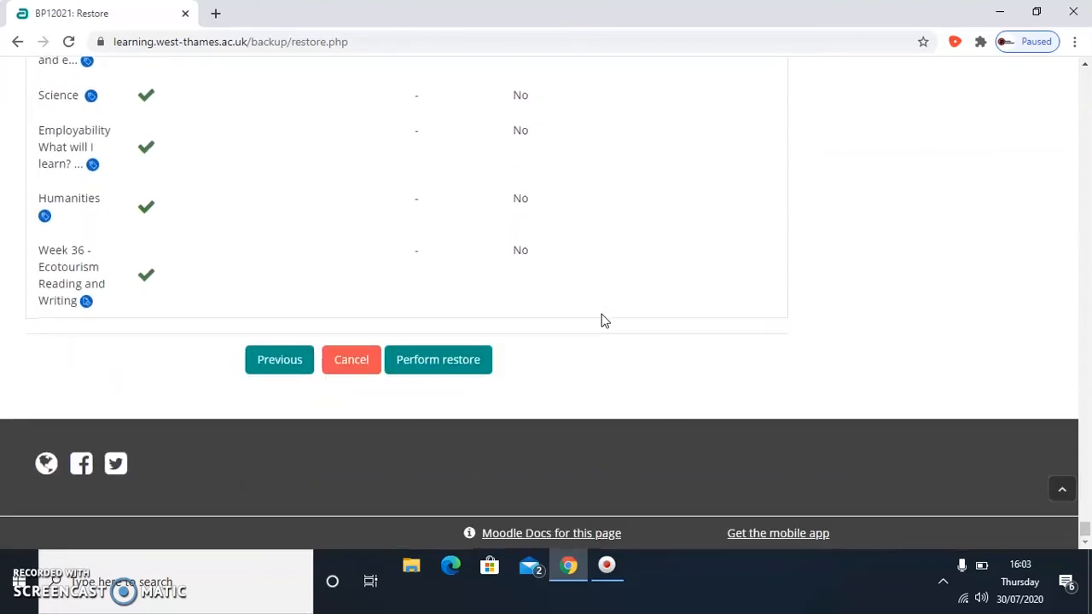
click(466, 376)
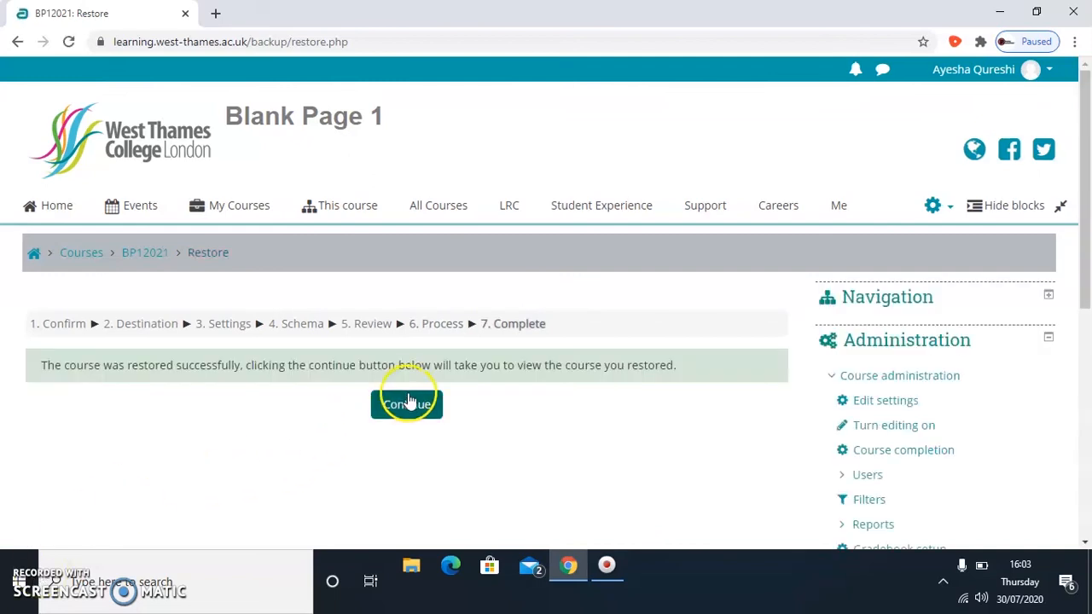
click(416, 409)
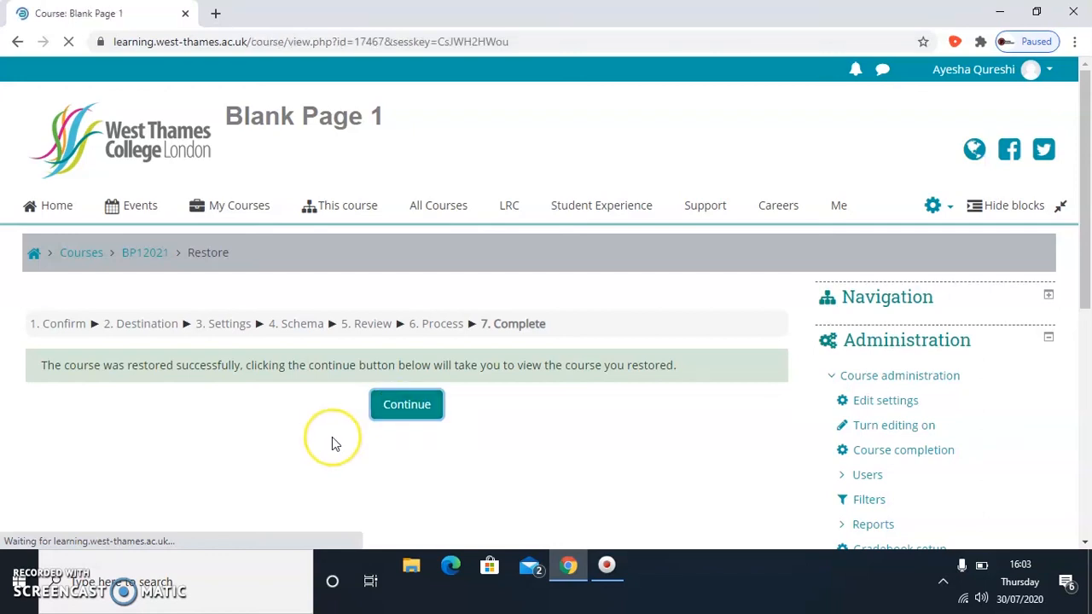
- Examine the restored Blank Page 1 course, checking its staff details, key resources and weekly sections
scroll(853, 384, down, 8)
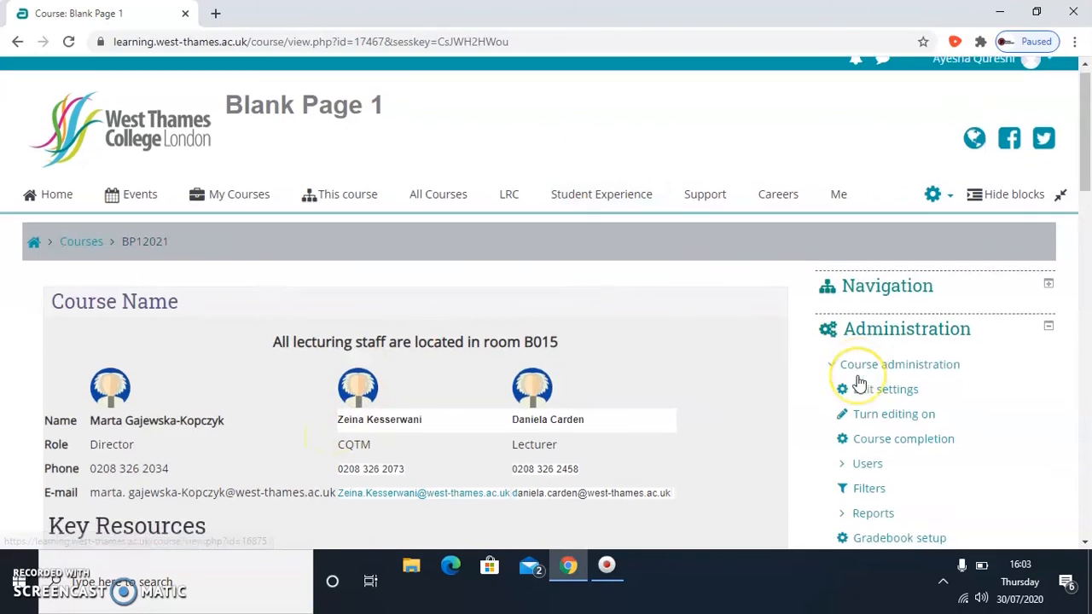
scroll(858, 379, down, 8)
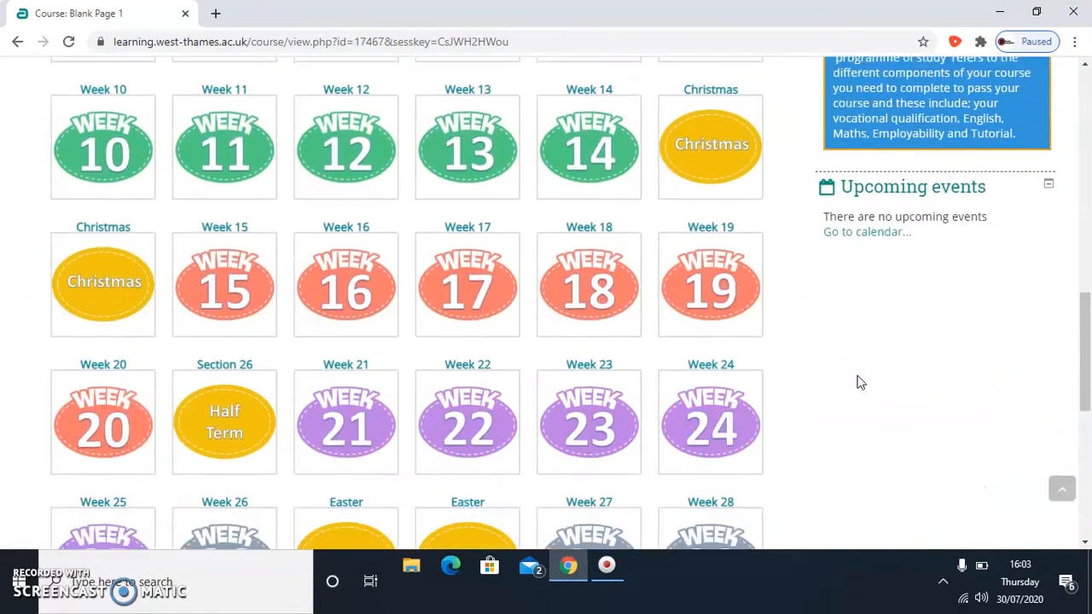
scroll(860, 383, up, 2)
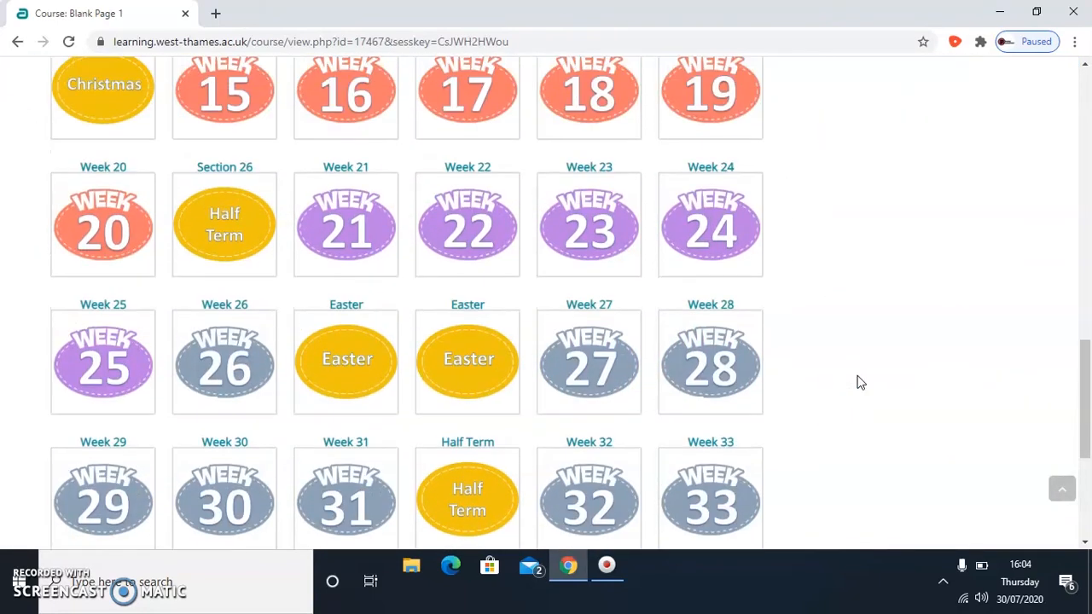
scroll(860, 382, up, 5)
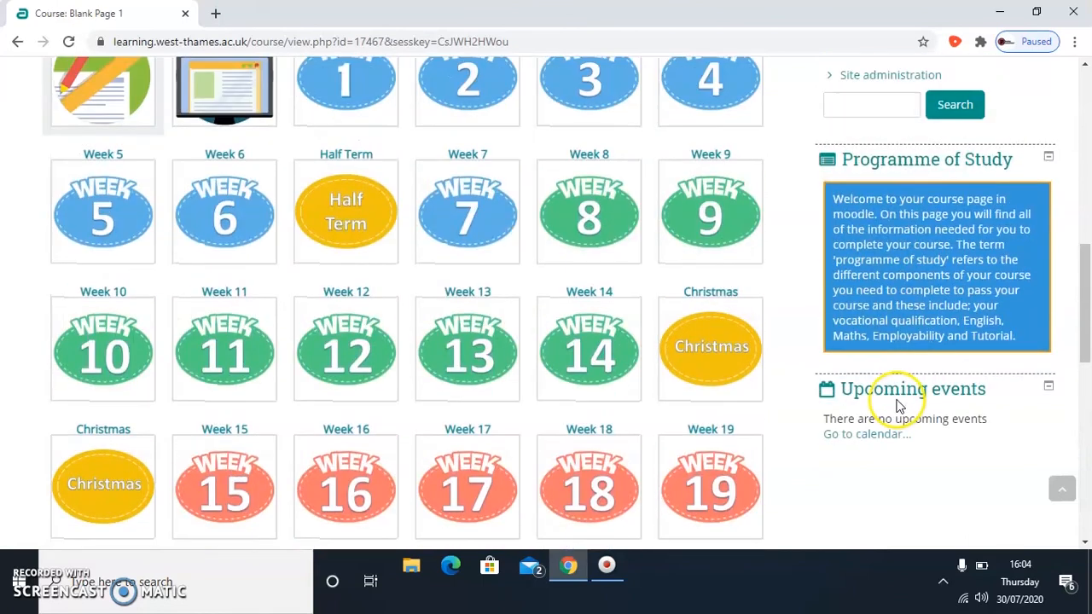
scroll(888, 394, up, 1)
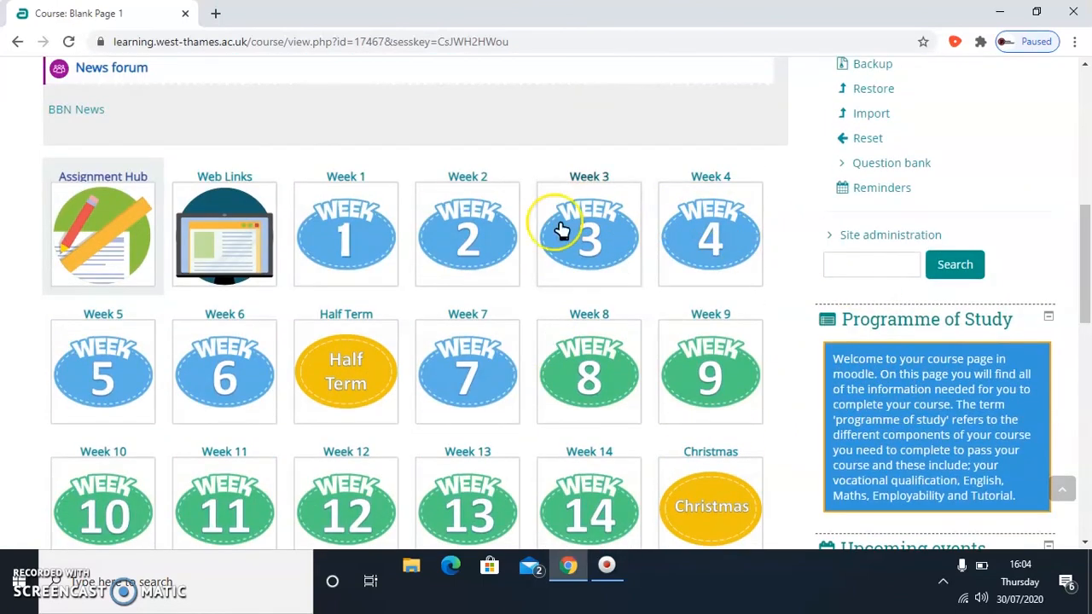
scroll(762, 376, up, 5)
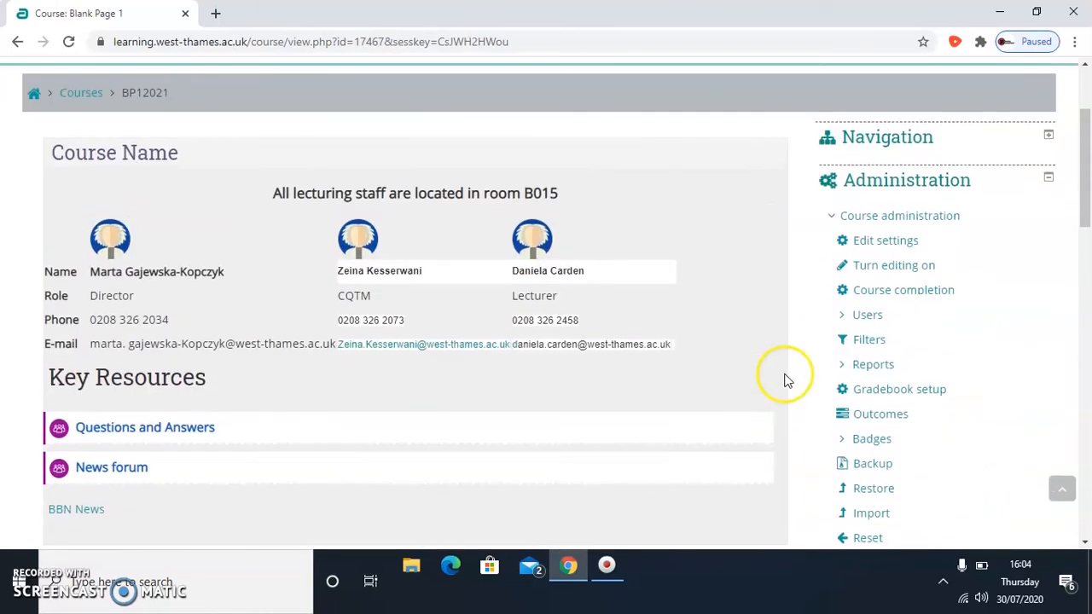